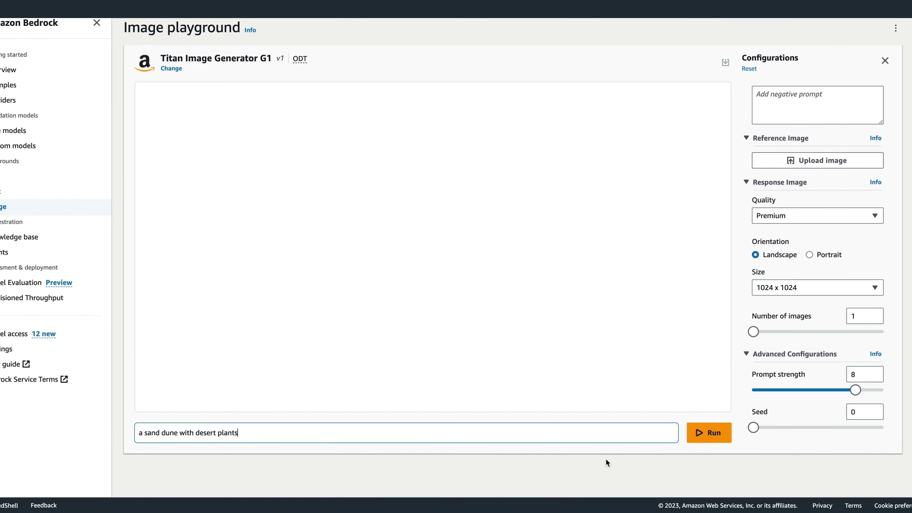
Generate an image of "a sand dune with desert plants" and regenerate it with the seed set to 1.
left_click(794, 409)
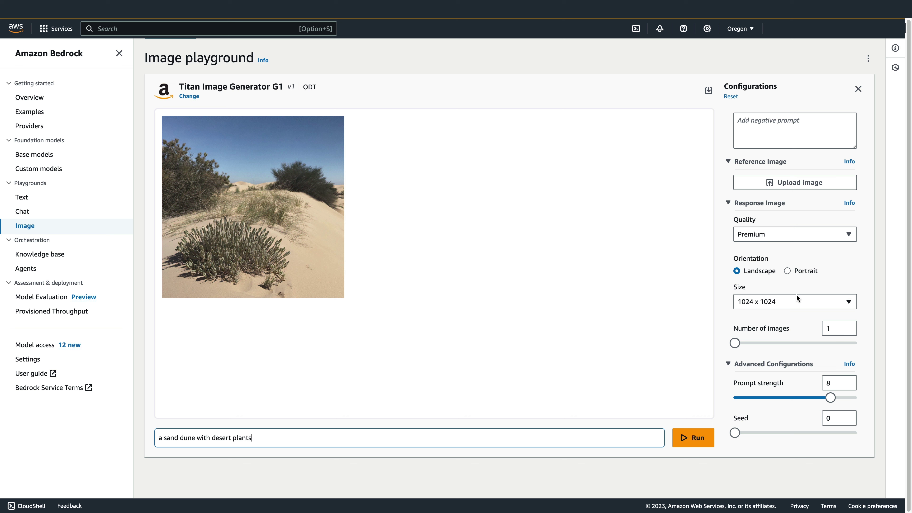
left_click_drag(846, 422, 816, 419)
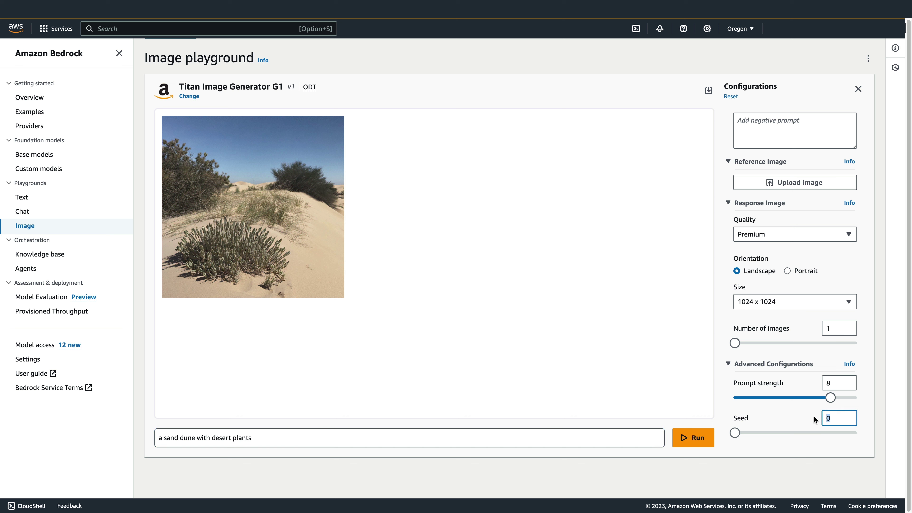
type("1")
left_click(705, 438)
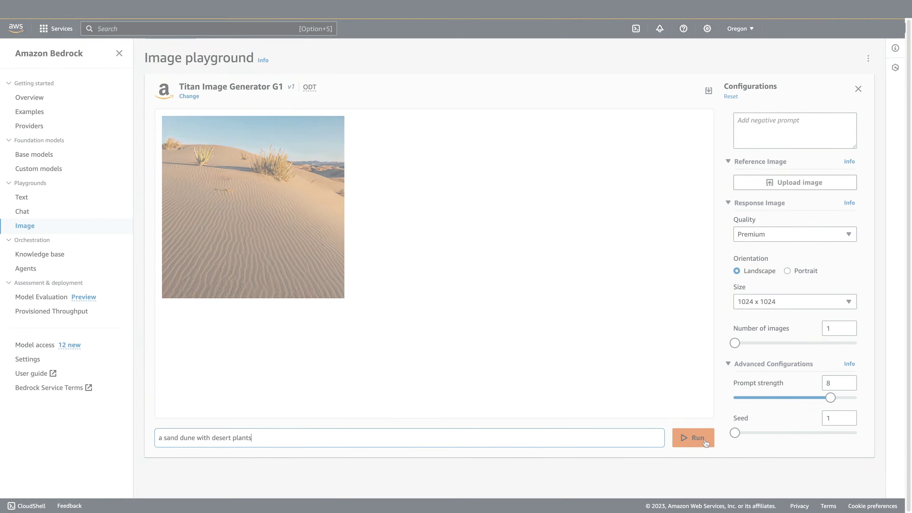
Review the generated dune image's enlarged view and configuration details, and close them.
mouse_move(293, 246)
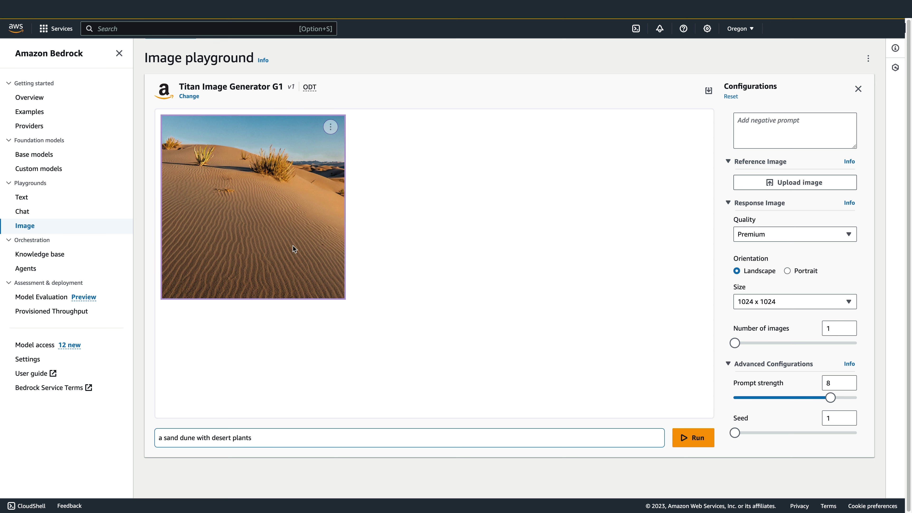
left_click(266, 229)
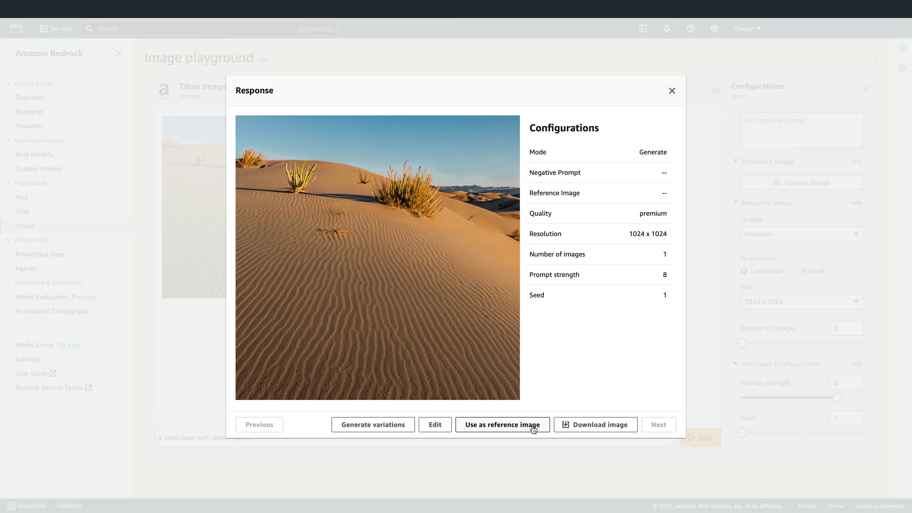
left_click(206, 341)
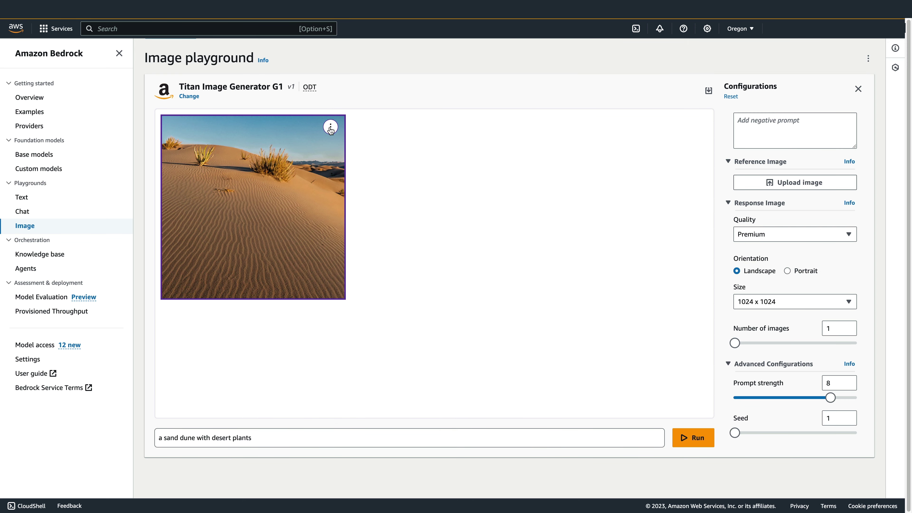
Open the generated dune image for editing and fit the mask box around the small yellow-green plant and the twigs below it.
left_click(331, 128)
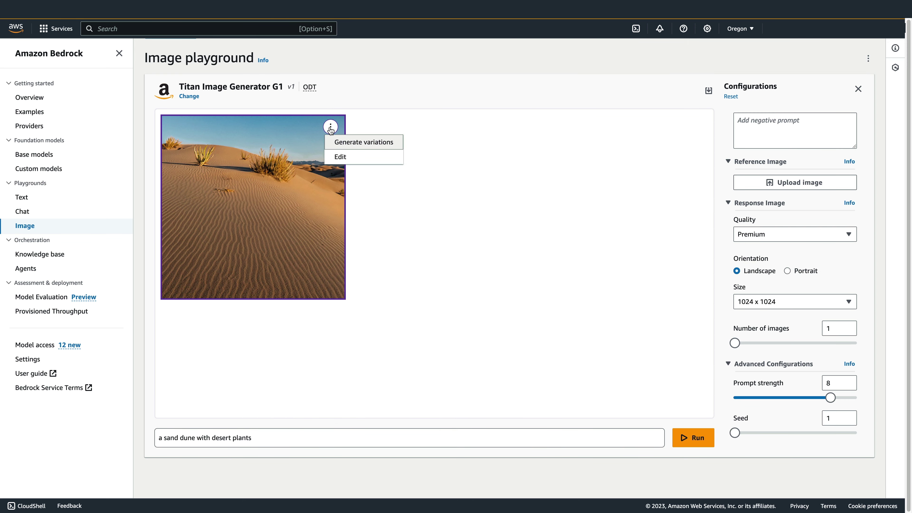
left_click(376, 159)
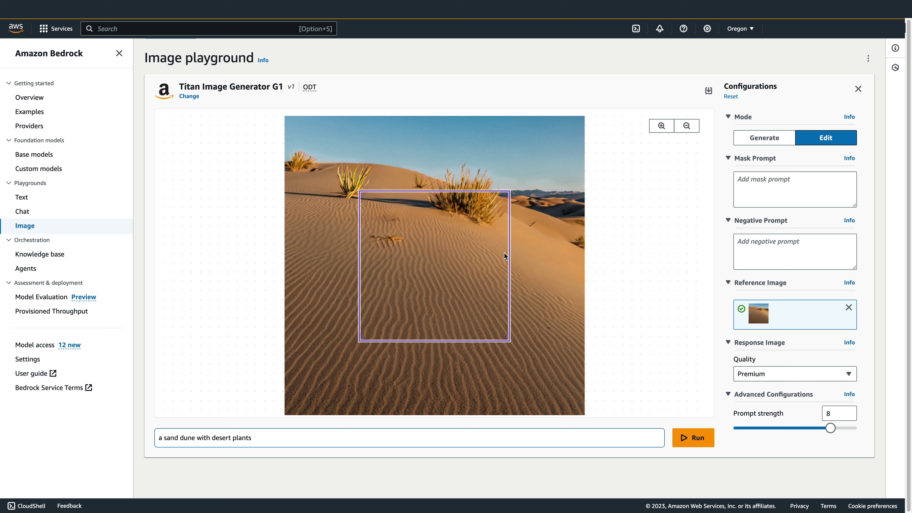
mouse_move(430, 273)
left_mouse_down()
mouse_move(405, 300)
mouse_move(460, 280)
mouse_move(423, 282)
left_mouse_up()
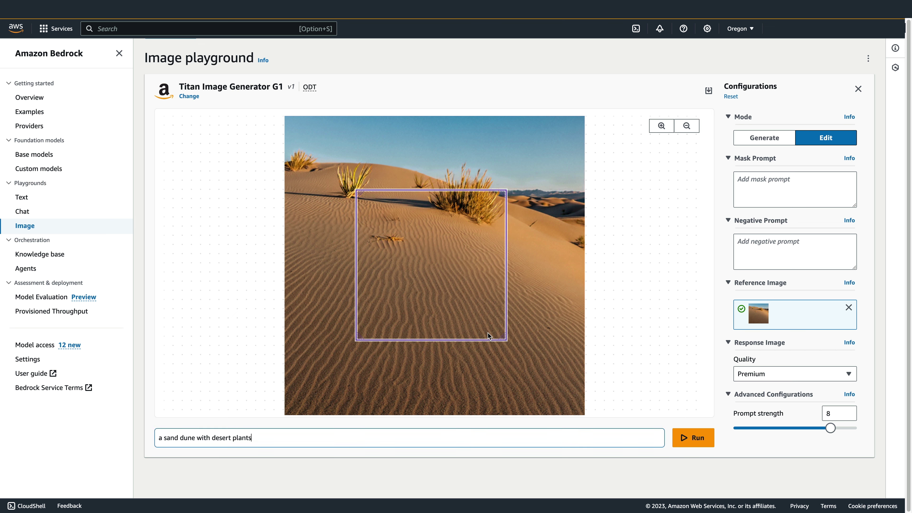
left_click_drag(506, 340, 432, 265)
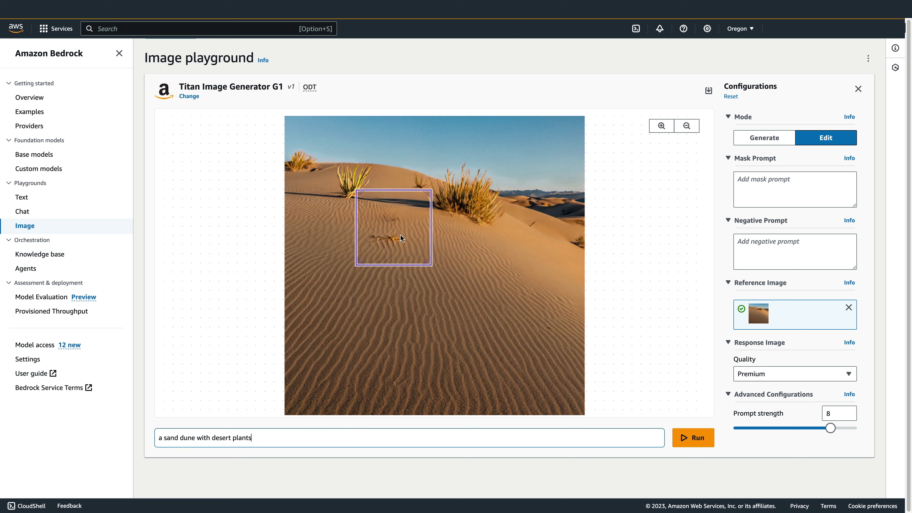
left_click_drag(401, 238, 361, 211)
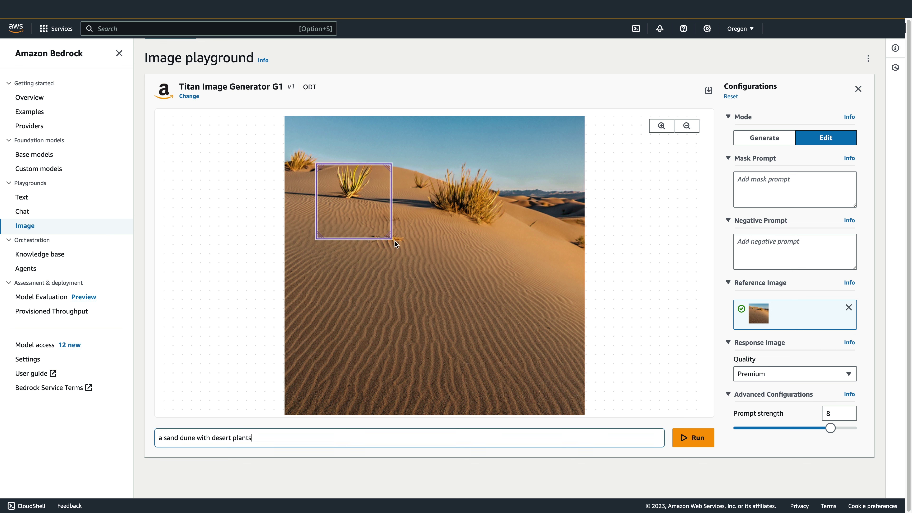
left_click_drag(394, 241, 380, 230)
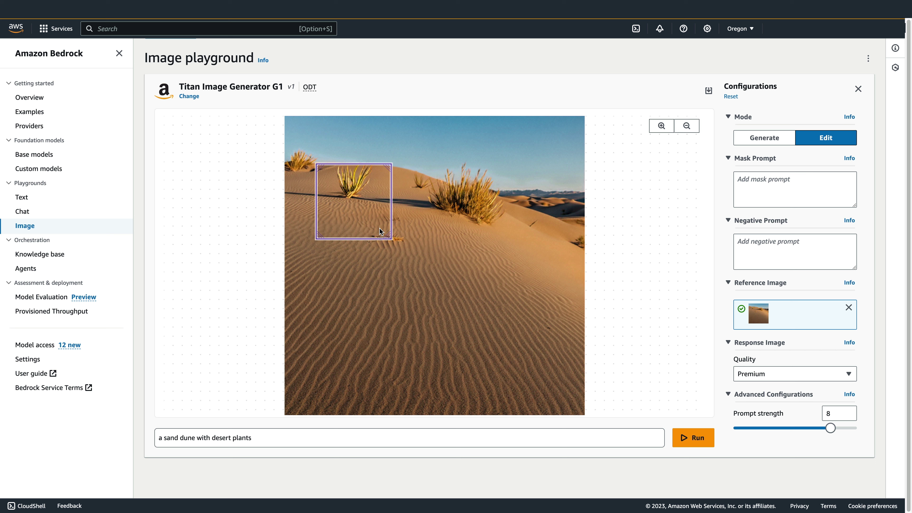
left_click_drag(379, 229, 421, 266)
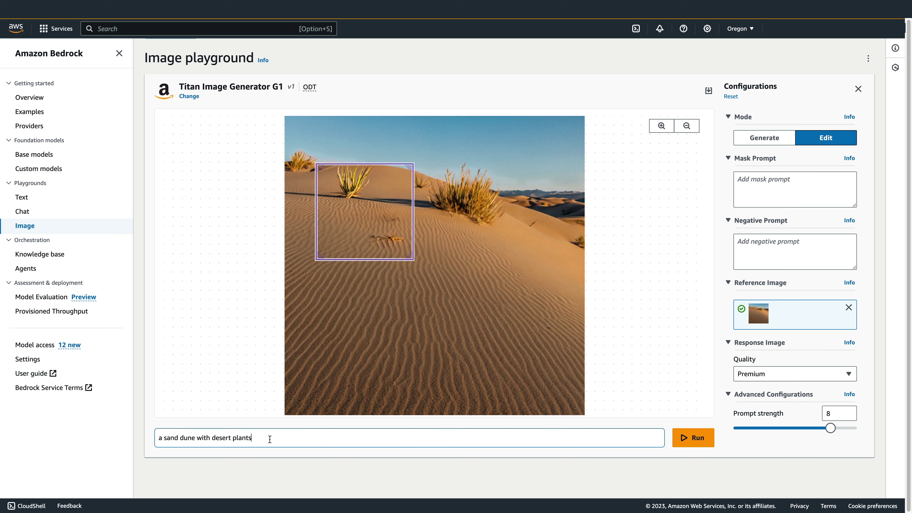
Replace the masked plants with plain sand by running the prompt "sand dune".
left_click_drag(271, 438, 161, 431)
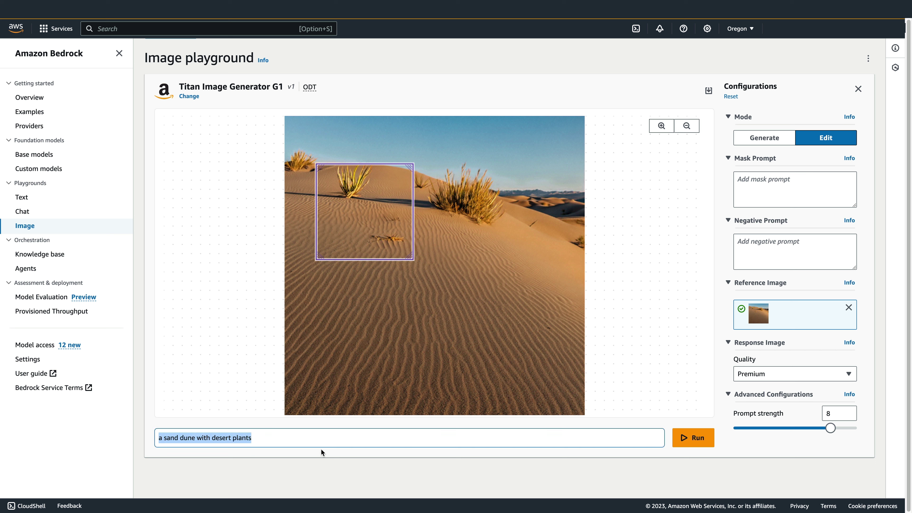
type("sand dune")
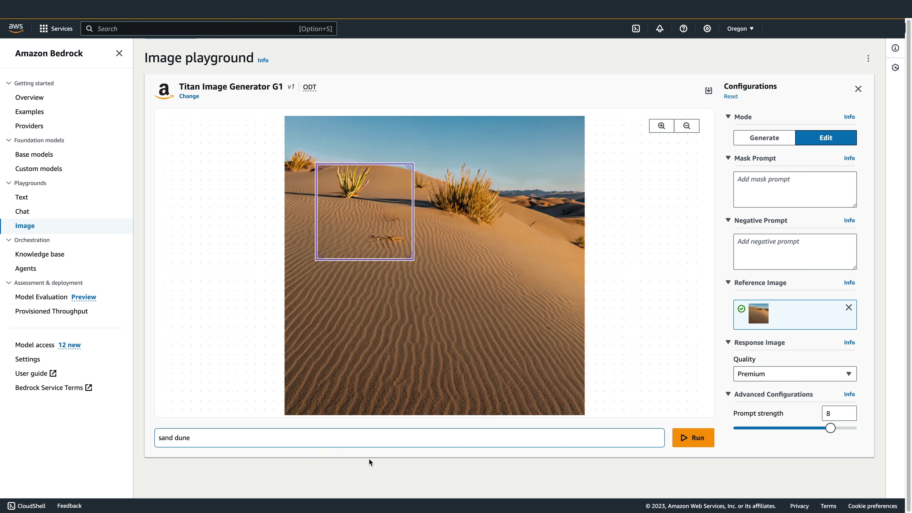
left_click(697, 438)
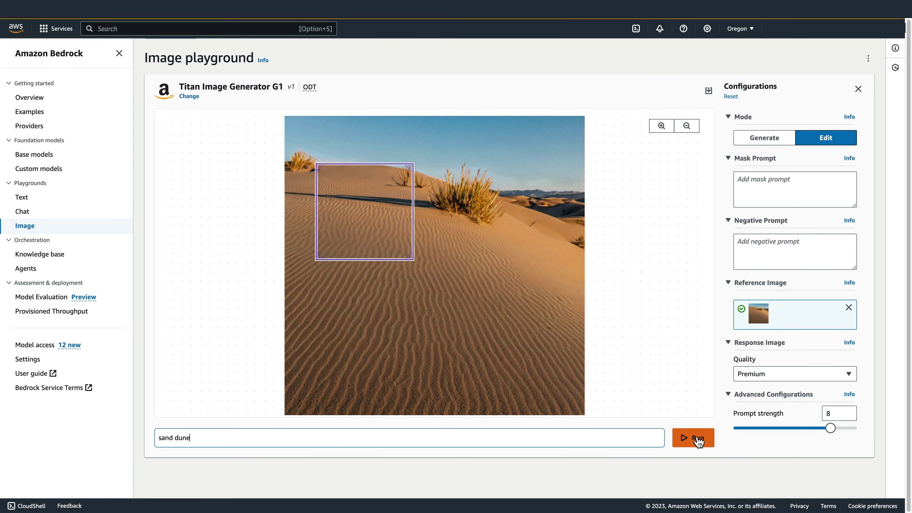
Extend the mask box from the sky down over the dune crest and generate "a cactus with branches" inside it.
left_click_drag(373, 212, 373, 171)
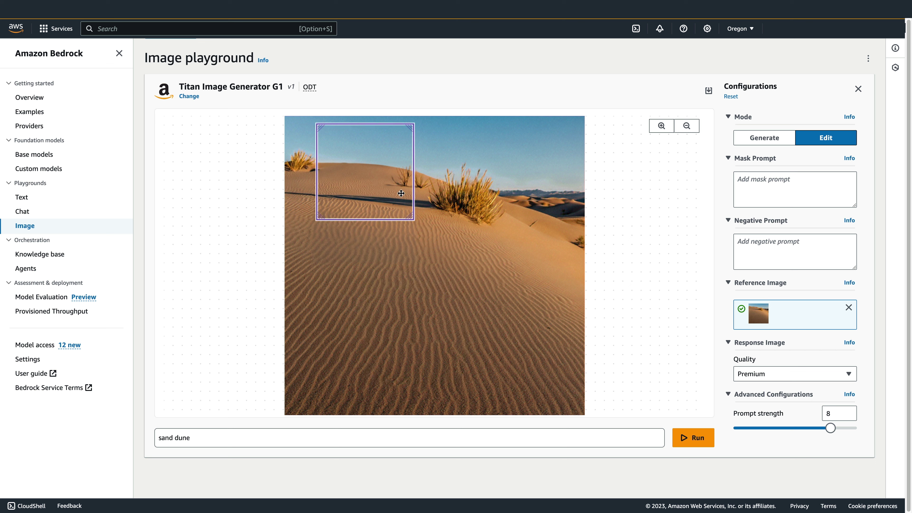
left_click_drag(411, 219, 416, 278)
left_click_drag(317, 279, 301, 279)
left_click_drag(211, 438, 141, 435)
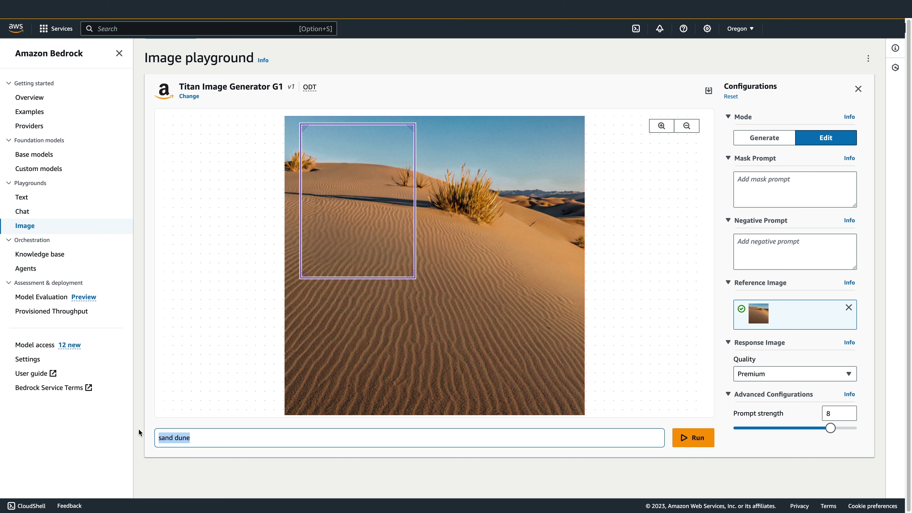
type("a dactus with branches")
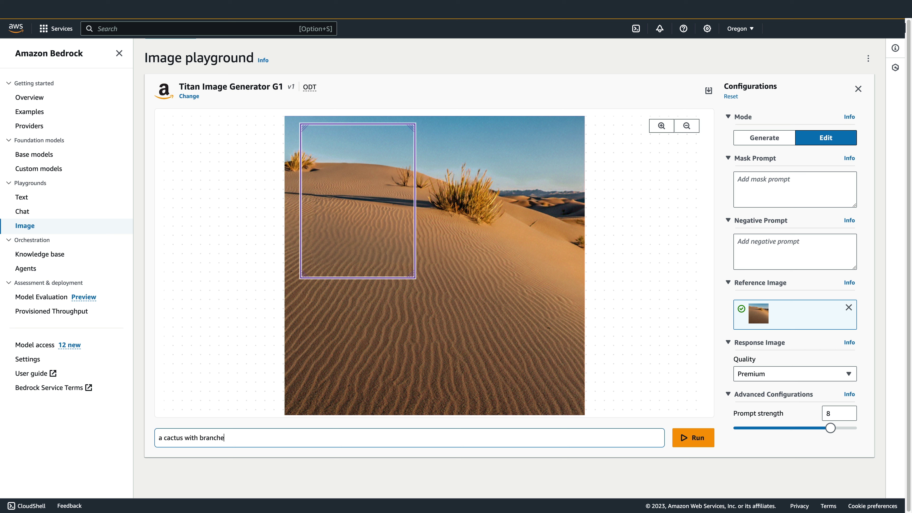
left_click(695, 437)
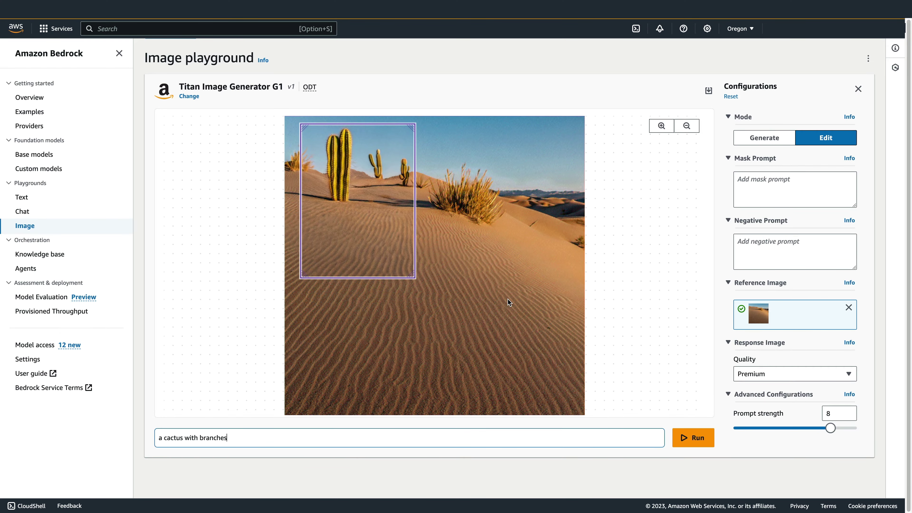
Generate "fluffy clouds" in the sky using the mask prompt "sky", with the mask box moved onto the foreground sand.
left_click_drag(404, 251, 425, 354)
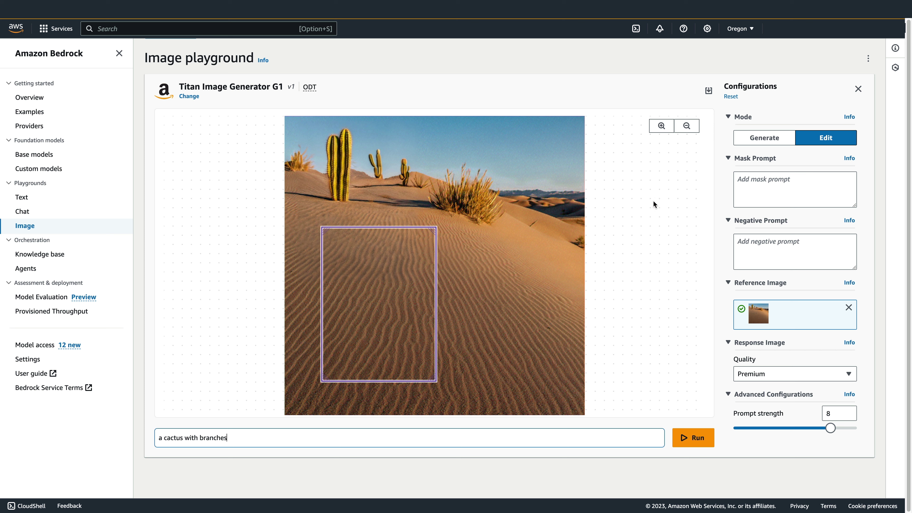
left_click(790, 187)
type("sky")
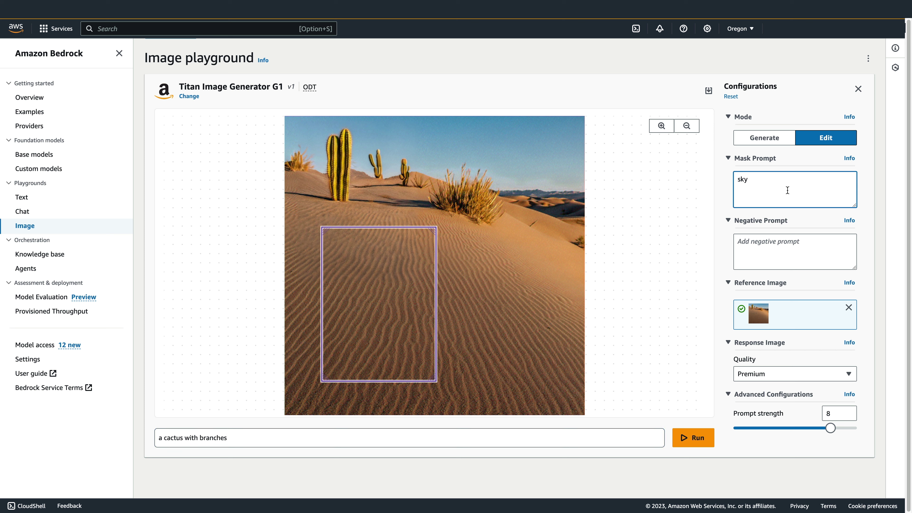
mouse_move(392, 323)
left_mouse_down()
mouse_move(375, 329)
mouse_move(383, 329)
left_mouse_up()
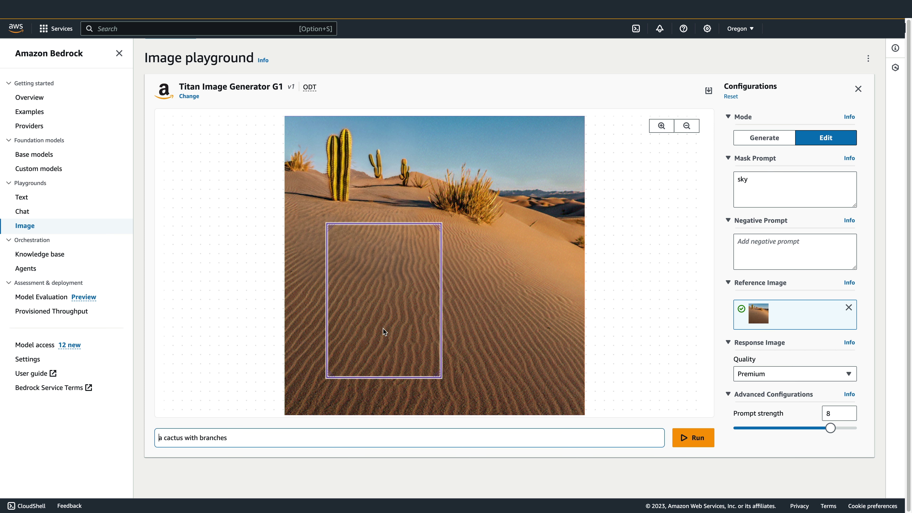
left_click_drag(237, 439, 138, 440)
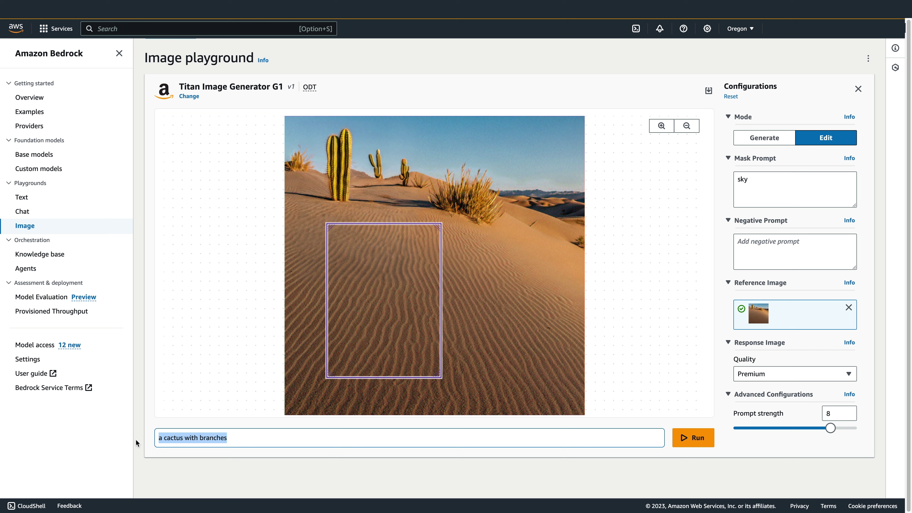
type("fluffy clouds")
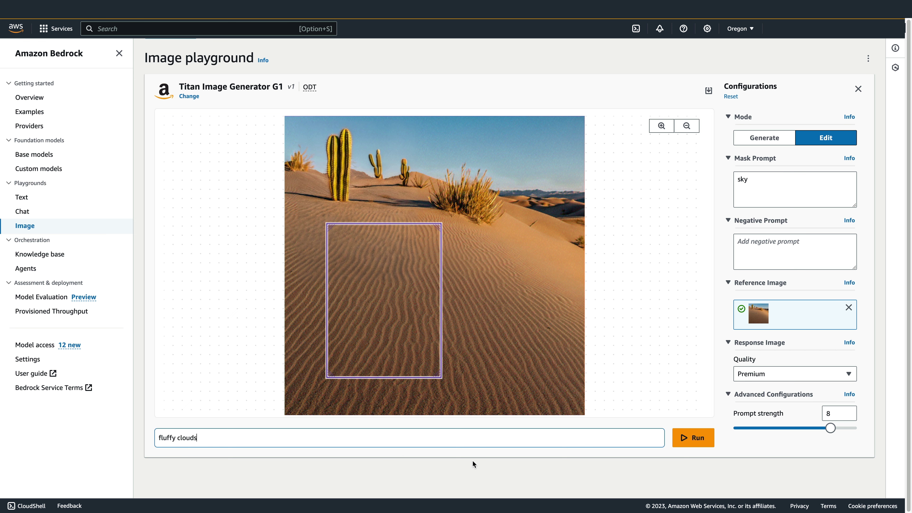
left_click(705, 433)
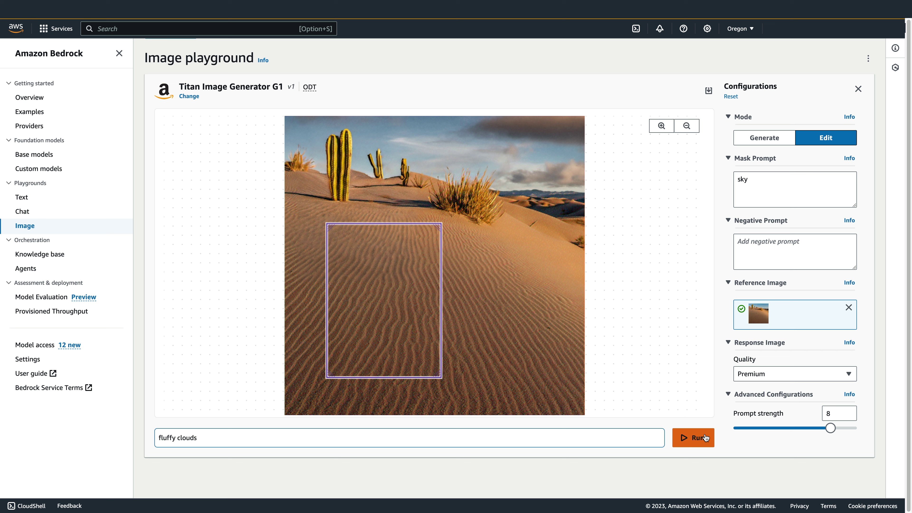
Enlarge the mask box to cover most of the foreground sand and clear the mask prompt.
left_click_drag(408, 354, 550, 433)
left_click_drag(505, 351, 510, 363)
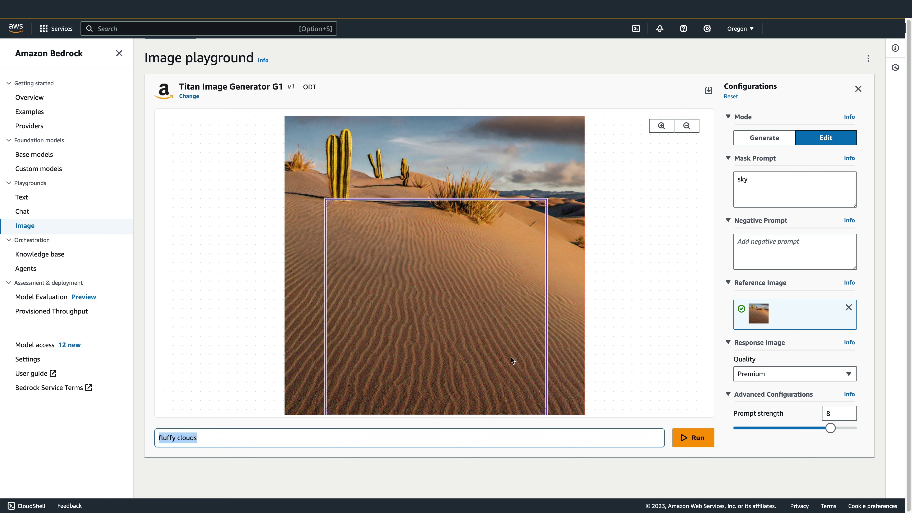
left_click_drag(768, 184, 728, 181)
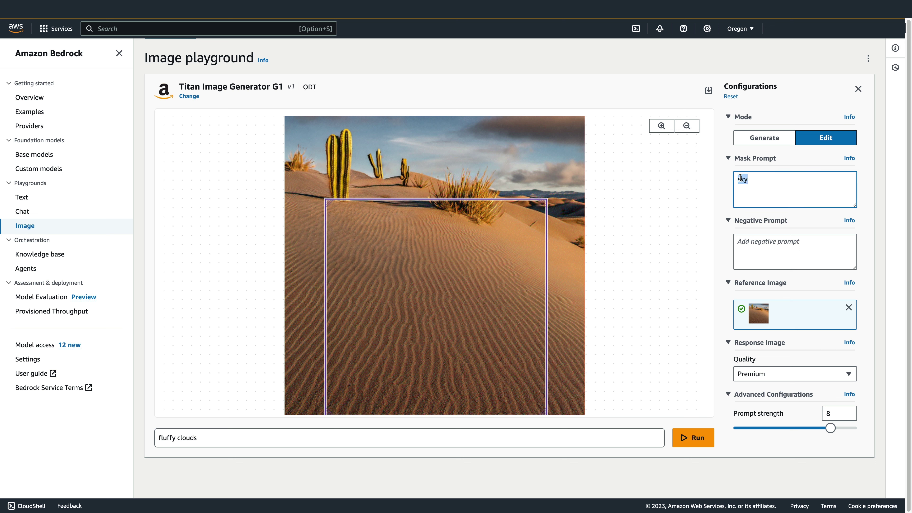
key("BackSpace")
Generate "an iguana taking a selfie" in the masked foreground area.
left_click_drag(355, 436, 157, 434)
type("an iguana taking a selfie")
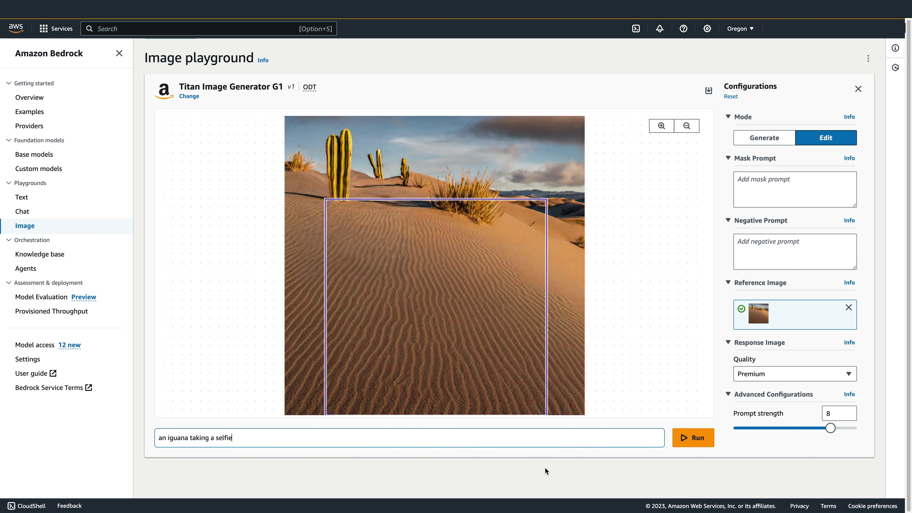
left_click(692, 437)
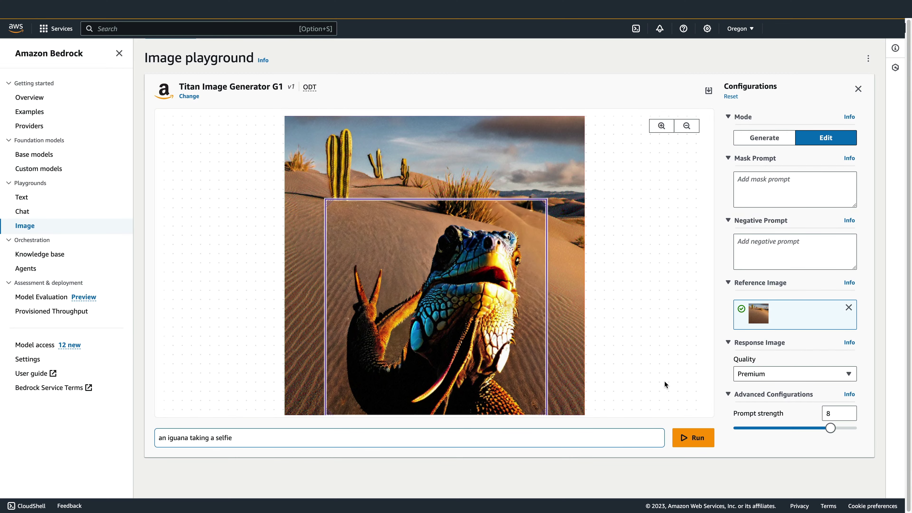
Export the edited iguana image to the Desktop as "a sand dune with desert plants.png".
left_click(708, 90)
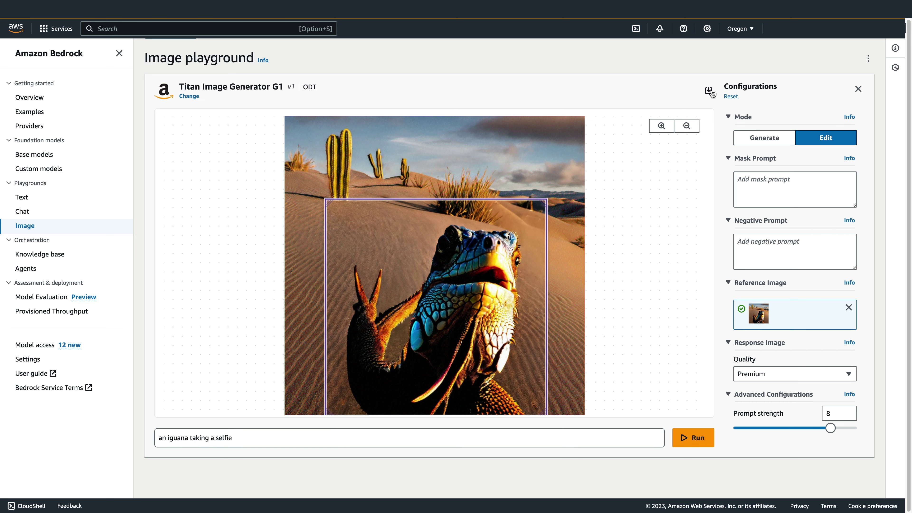
left_click(589, 352)
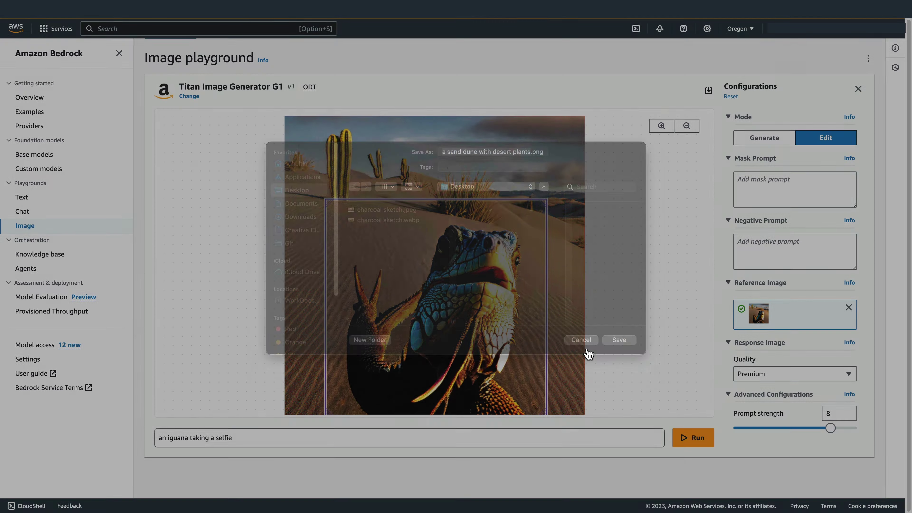